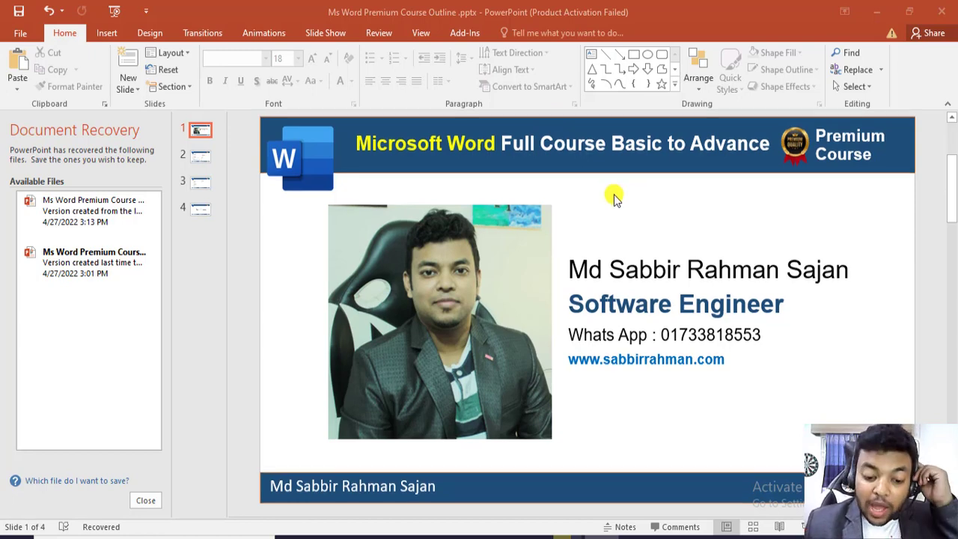
Scroll to slide 2 of the Ms Word Premium Course Outline deck, listing the 32 topics.
scroll(851, 361, down, 3)
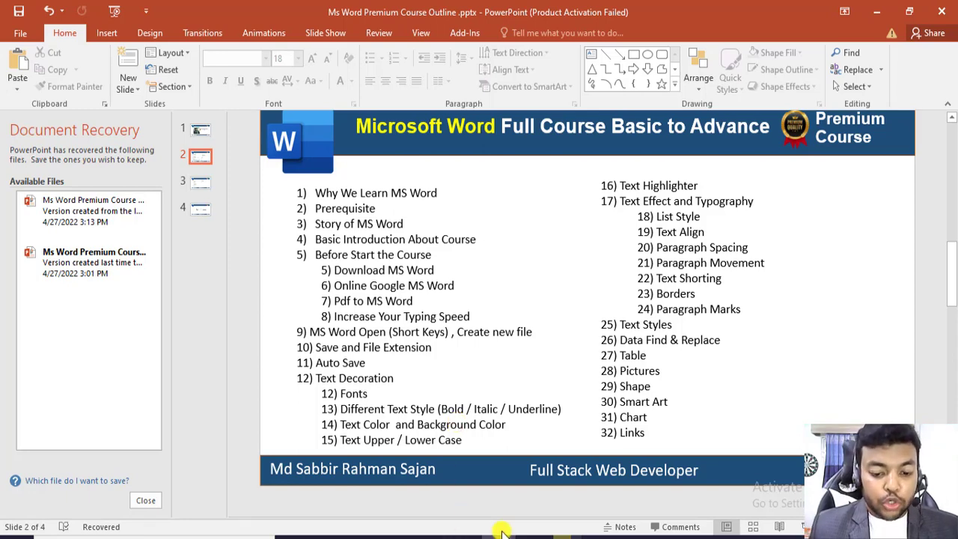
Switch to Document1 in Word and select, then deselect, the name in the Hello heading.
click(523, 533)
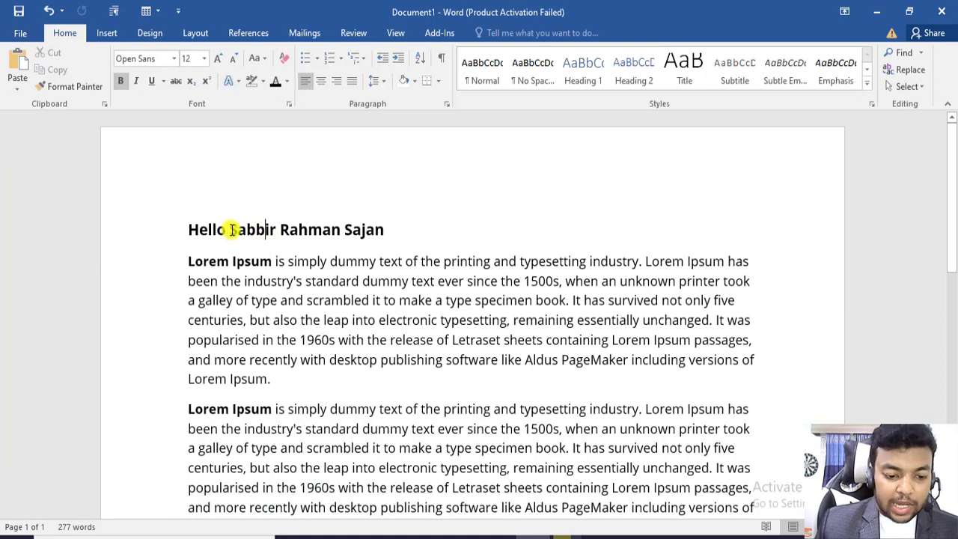
drag(230, 231, 379, 235)
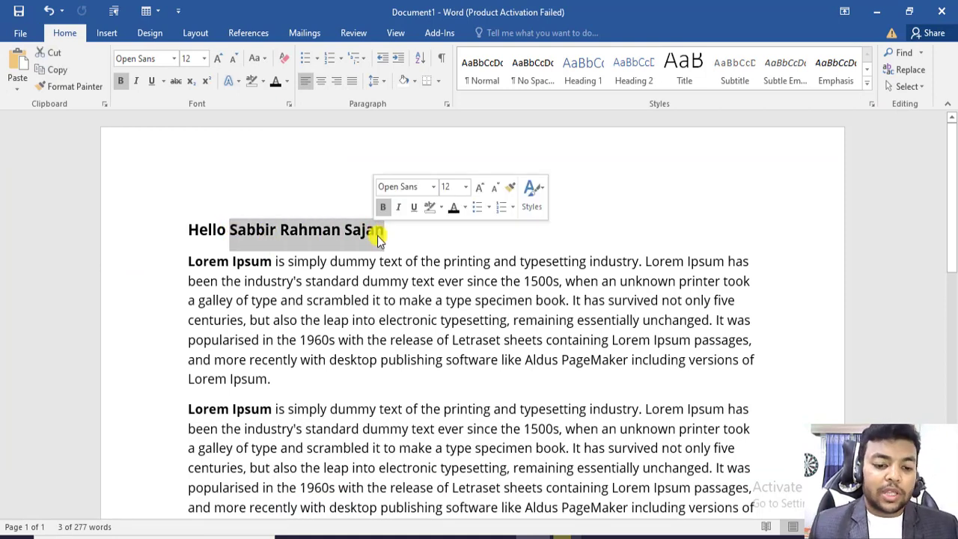
click(291, 204)
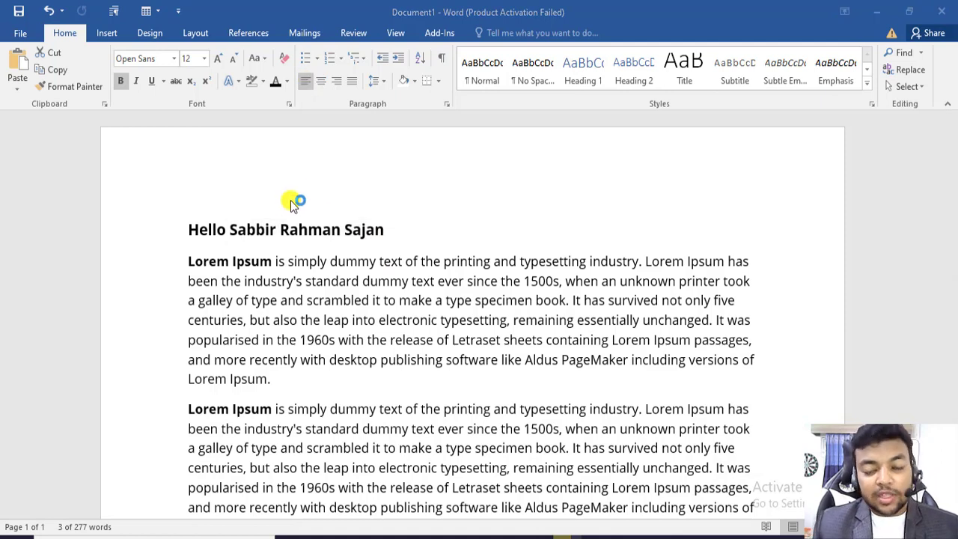
click(237, 229)
key(shift+End)
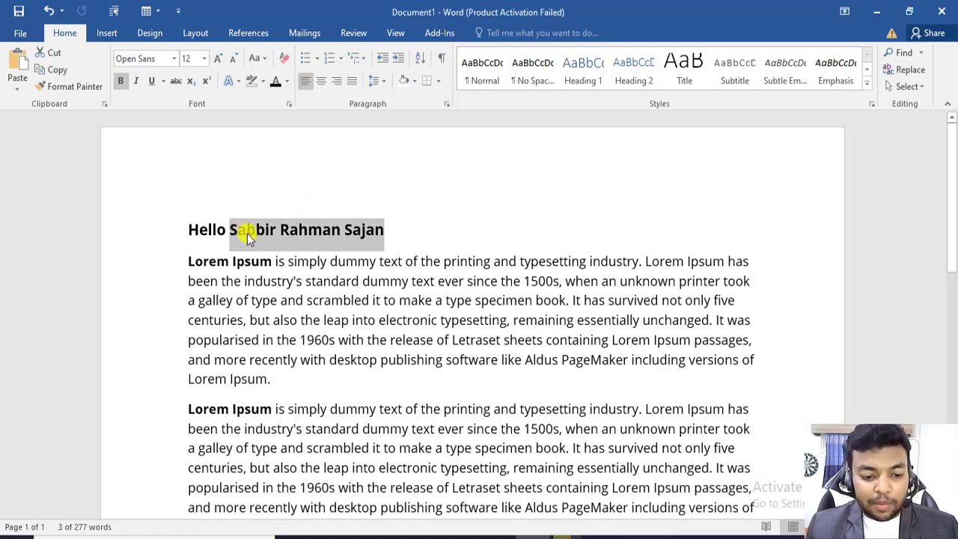
key(Left)
Select and clear parts of the name's first and second words, ending in the first paragraph.
drag(244, 230, 273, 231)
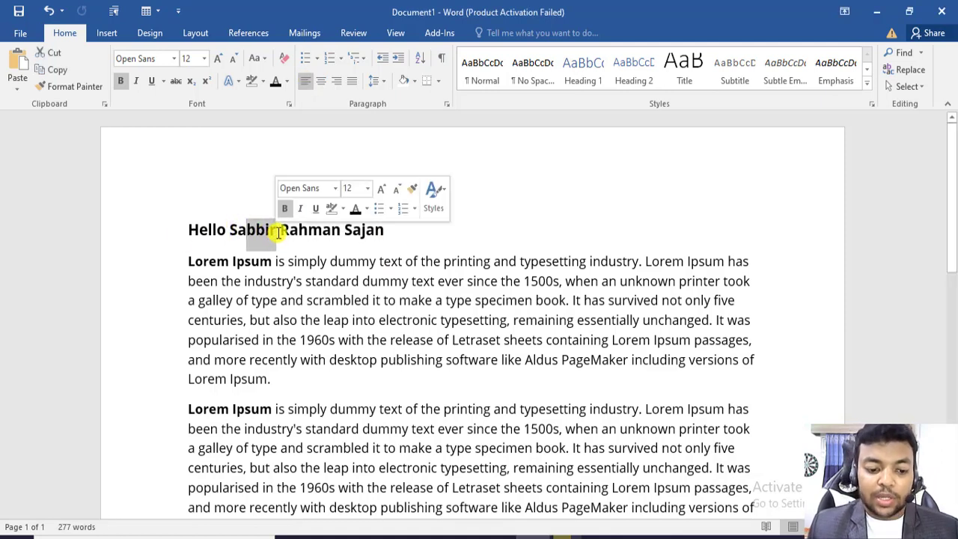
click(275, 231)
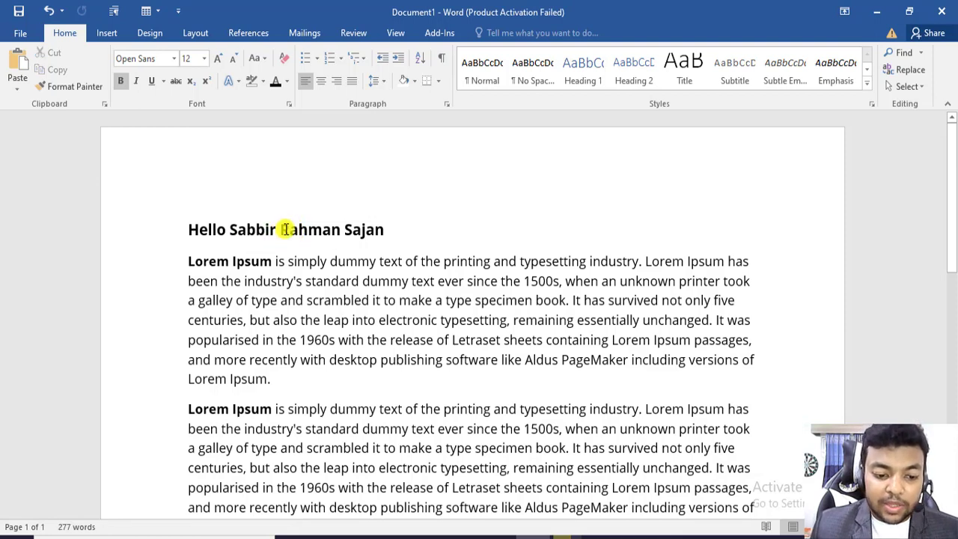
drag(280, 230, 327, 238)
click(290, 230)
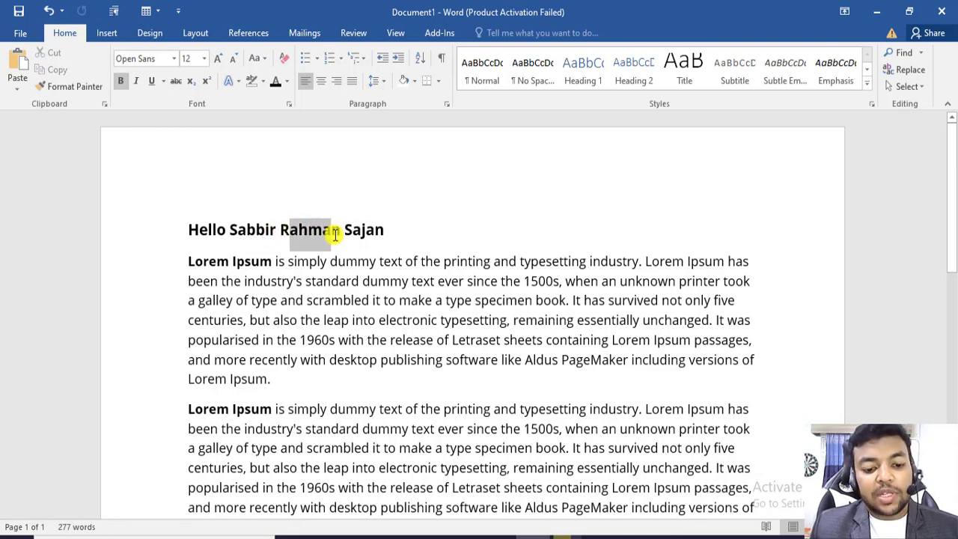
click(334, 261)
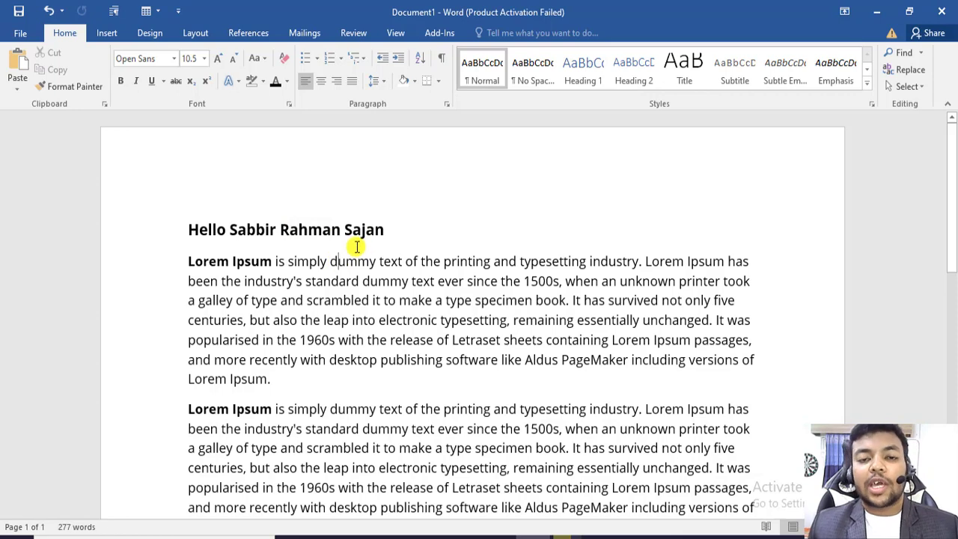
Convert the three-word name after Hello to UPPERCASE with Change Case.
drag(384, 229, 256, 226)
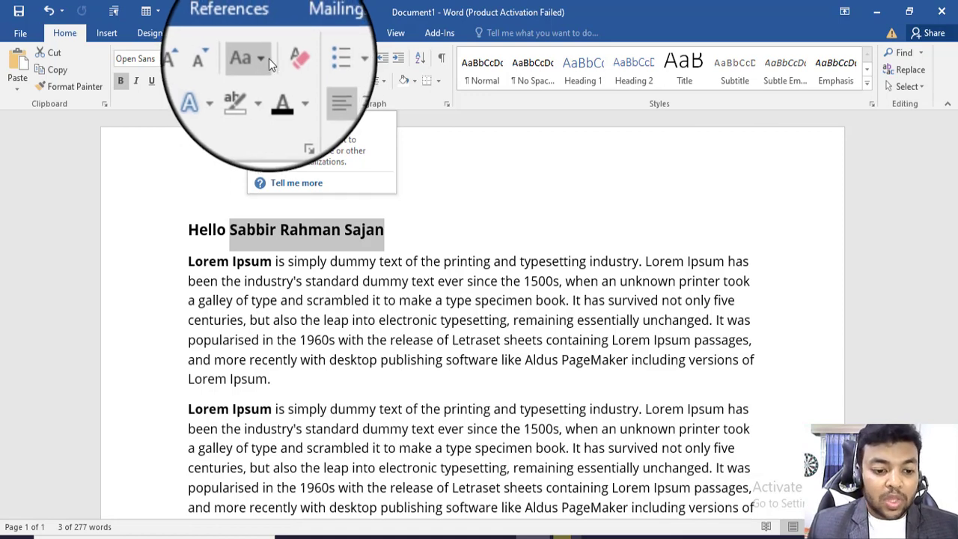
click(266, 59)
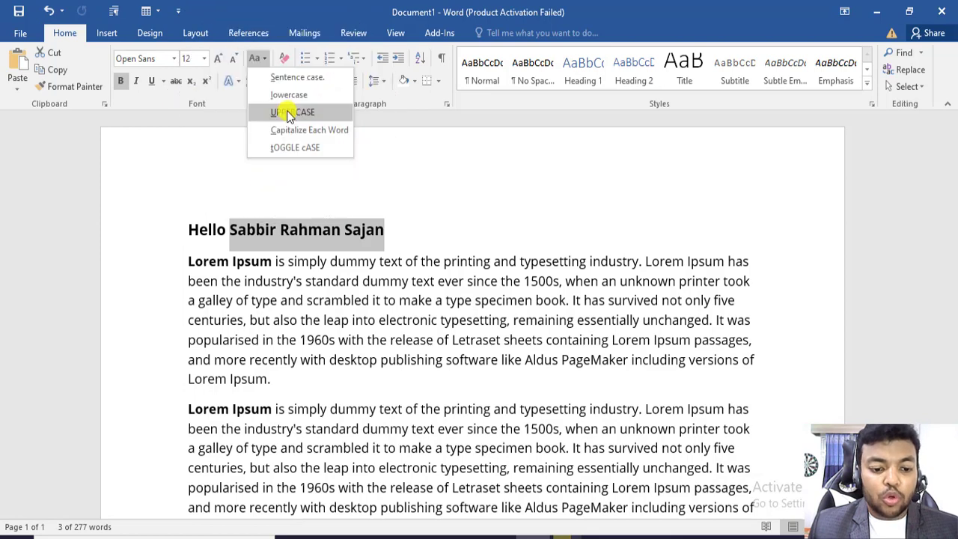
click(289, 112)
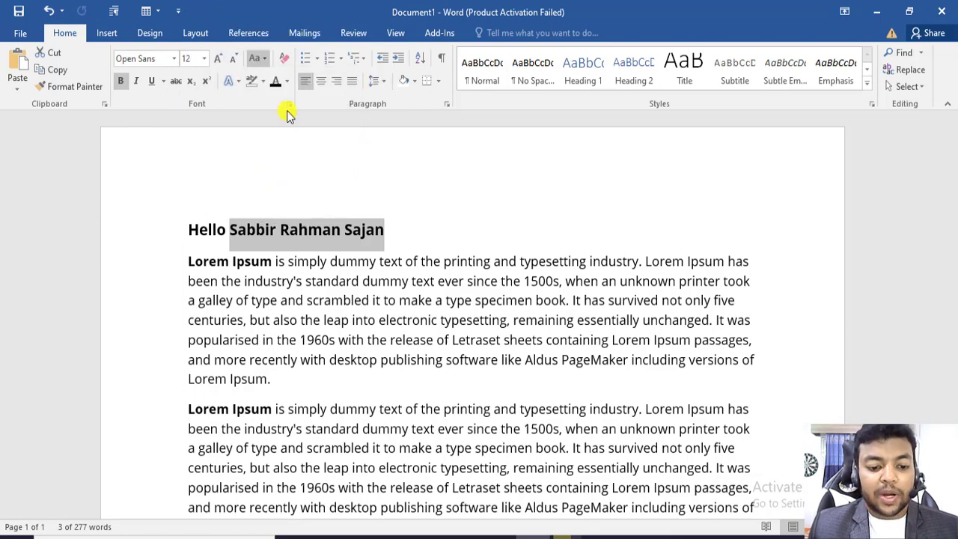
click(379, 229)
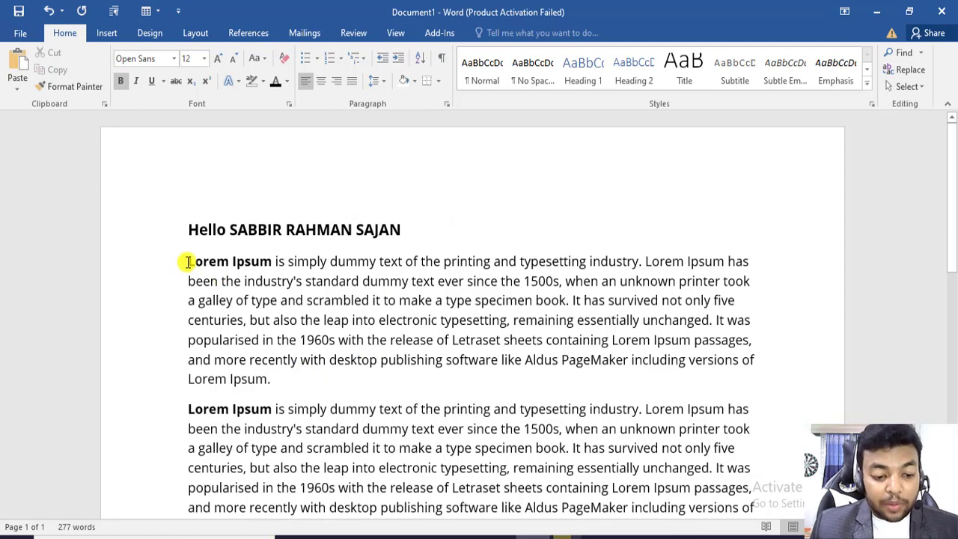
Make the first Lorem Ipsum paragraph UPPERCASE with Change Case, then reselect it.
mouse_move(188, 261)
mouse_down()
mouse_move(248, 325)
mouse_move(273, 374)
mouse_up()
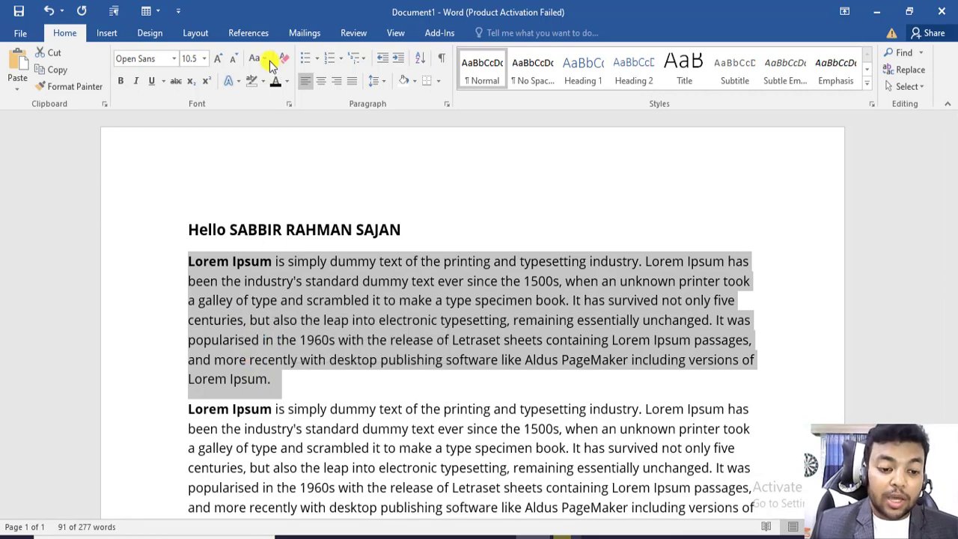
click(257, 59)
click(258, 112)
click(428, 340)
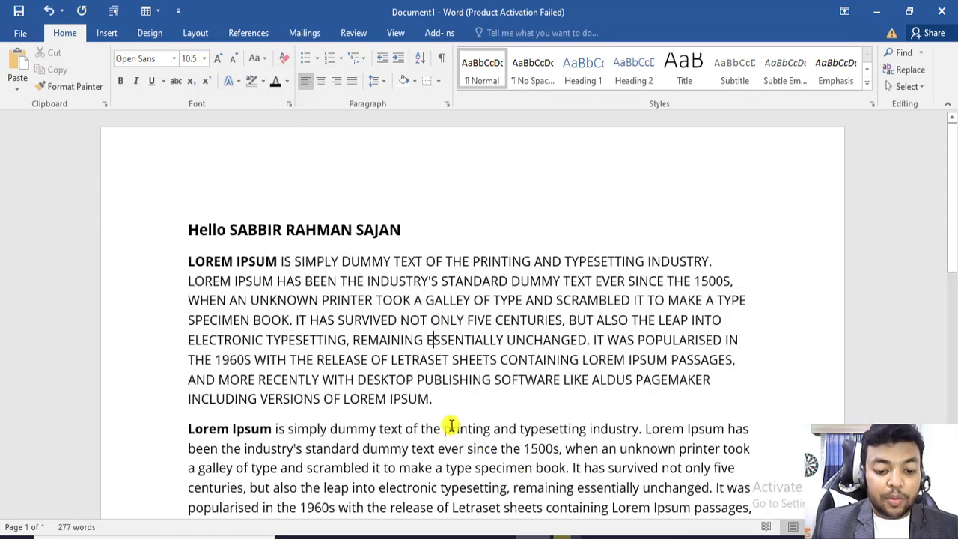
drag(437, 399, 204, 260)
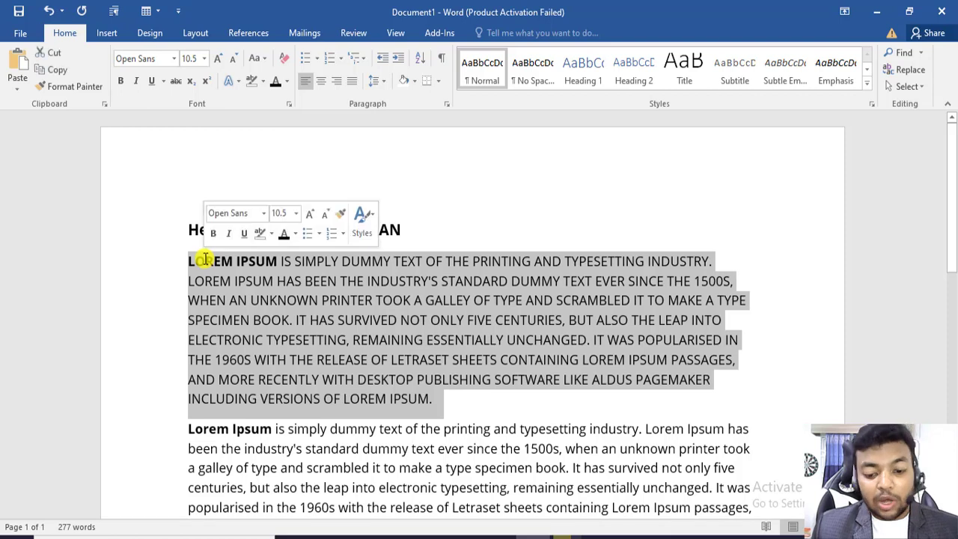
click(453, 229)
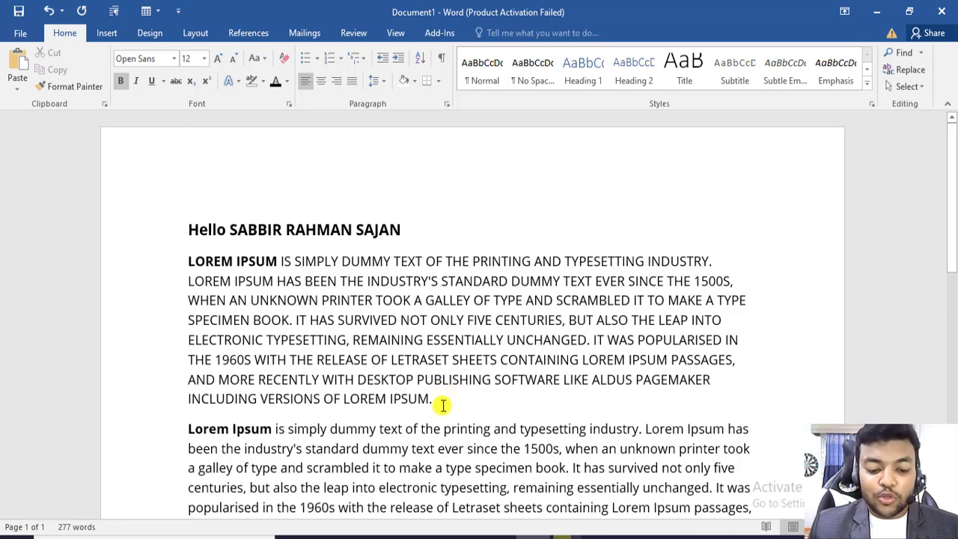
drag(441, 400, 192, 263)
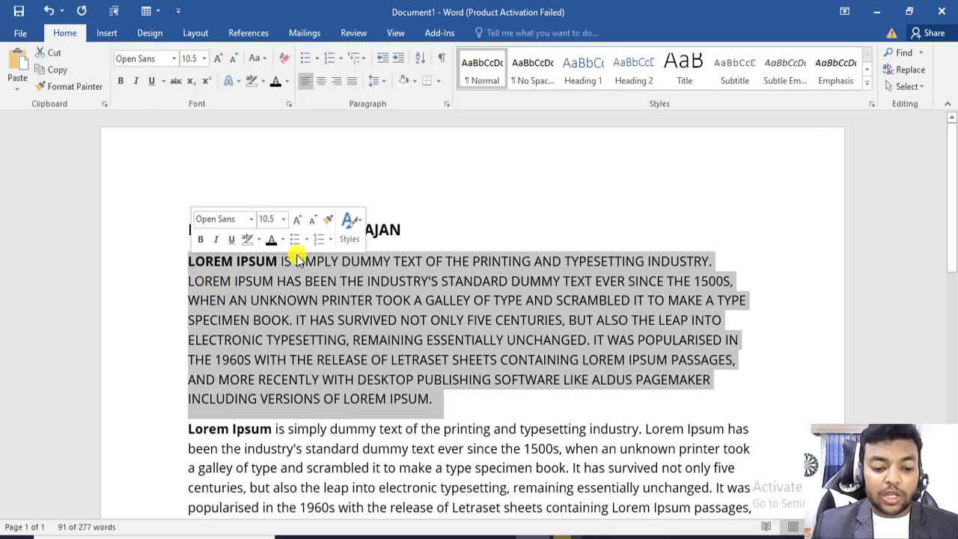
Change the selected paragraph to lowercase, then to Sentence case.
click(262, 60)
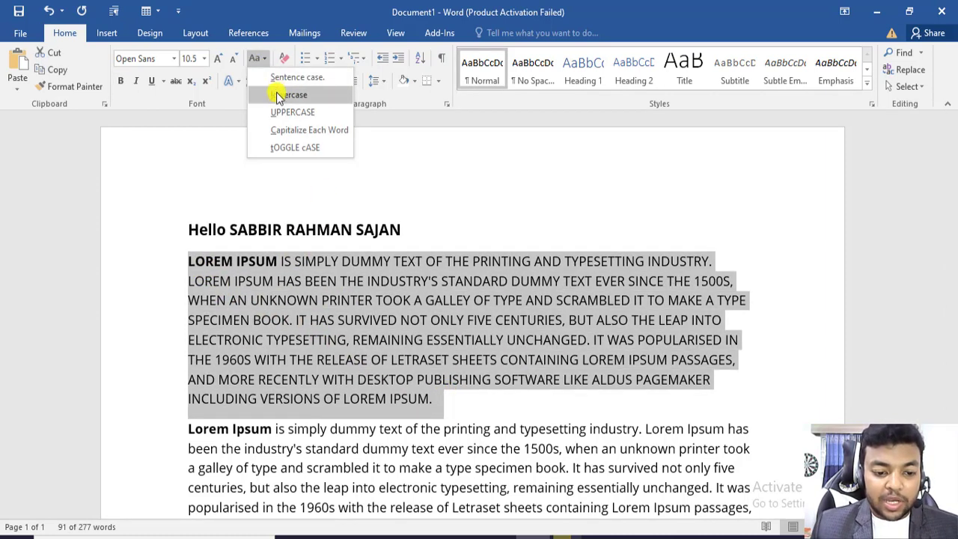
click(283, 95)
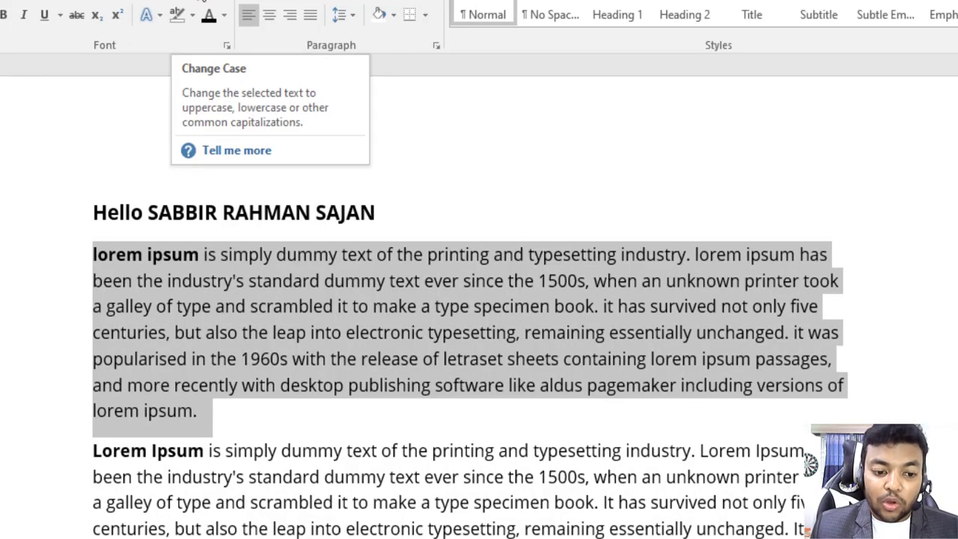
click(204, 1)
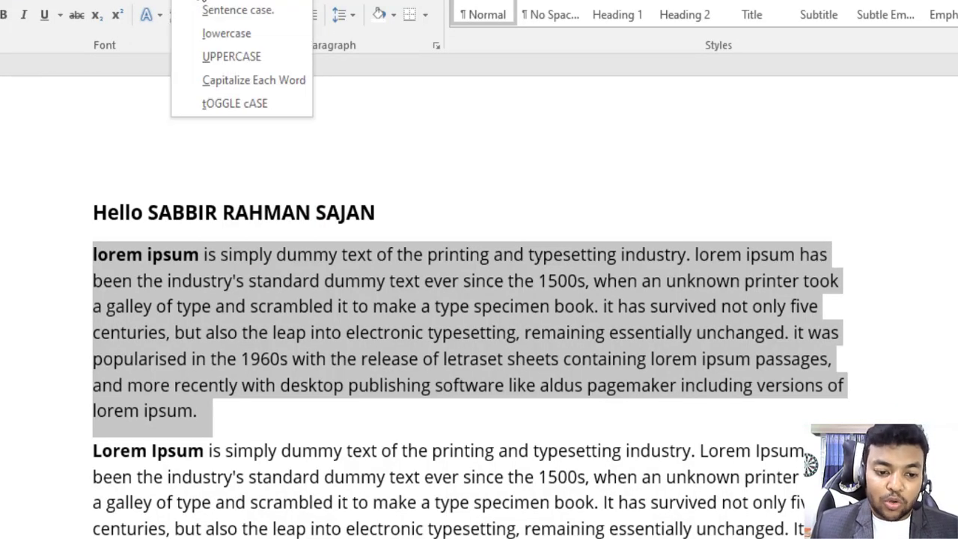
click(210, 10)
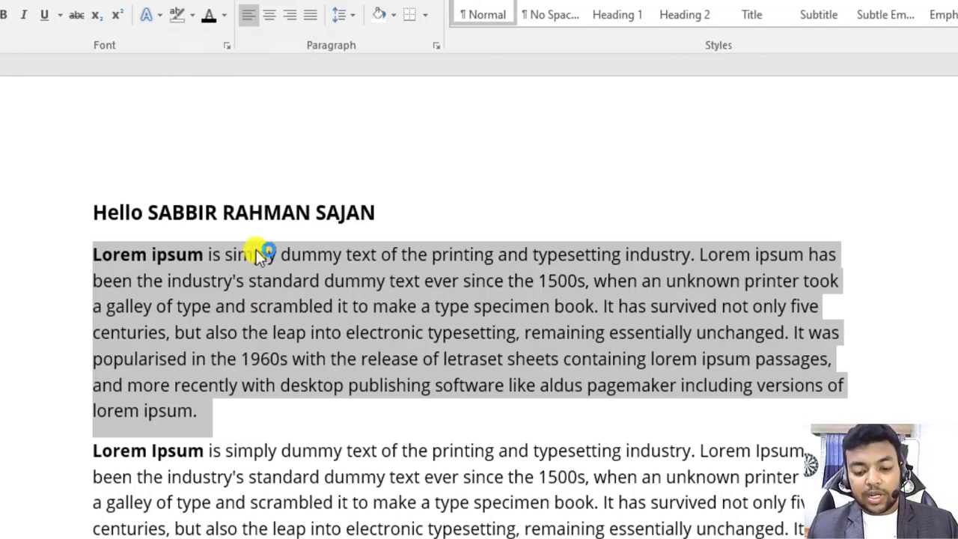
click(399, 386)
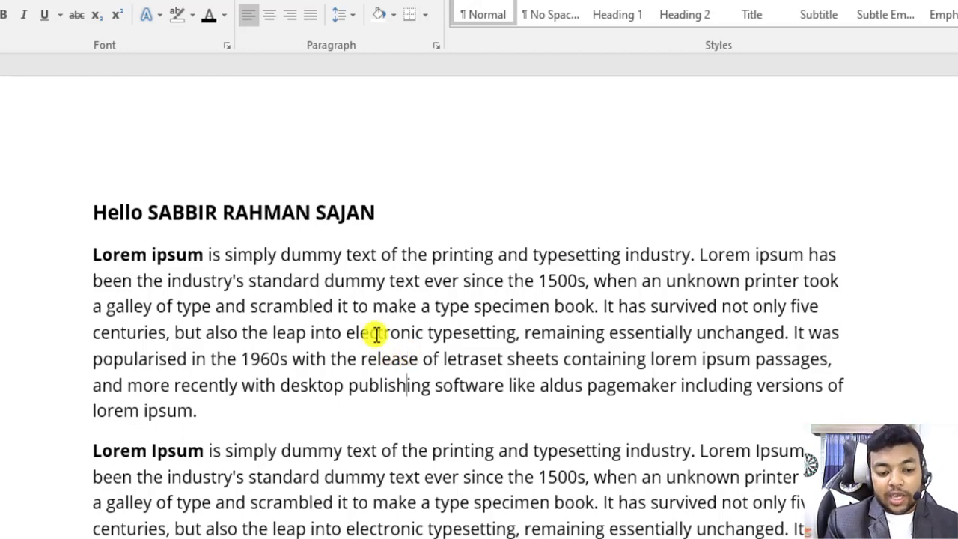
Replace the capital L of Lorem and the I of It with lowercase l and i.
click(96, 255)
drag(100, 257, 90, 256)
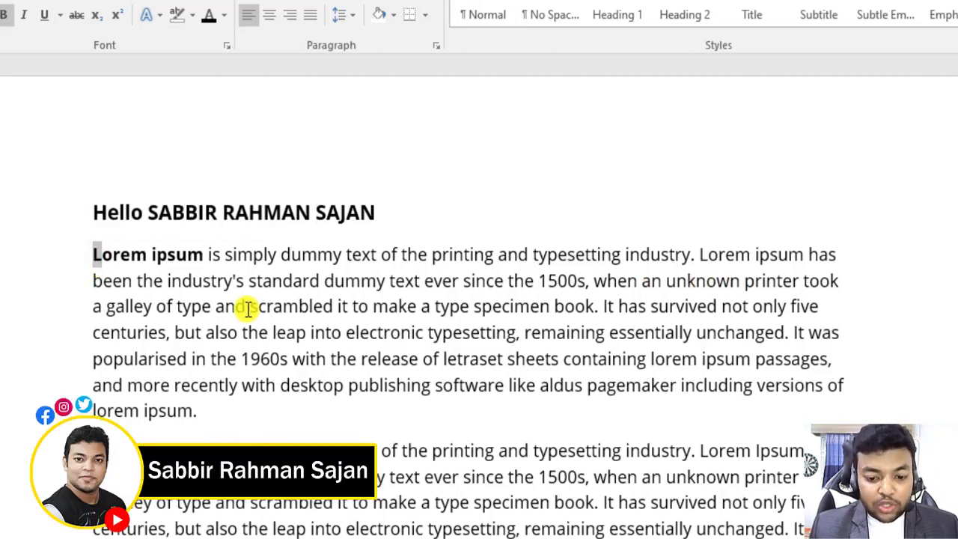
click(608, 305)
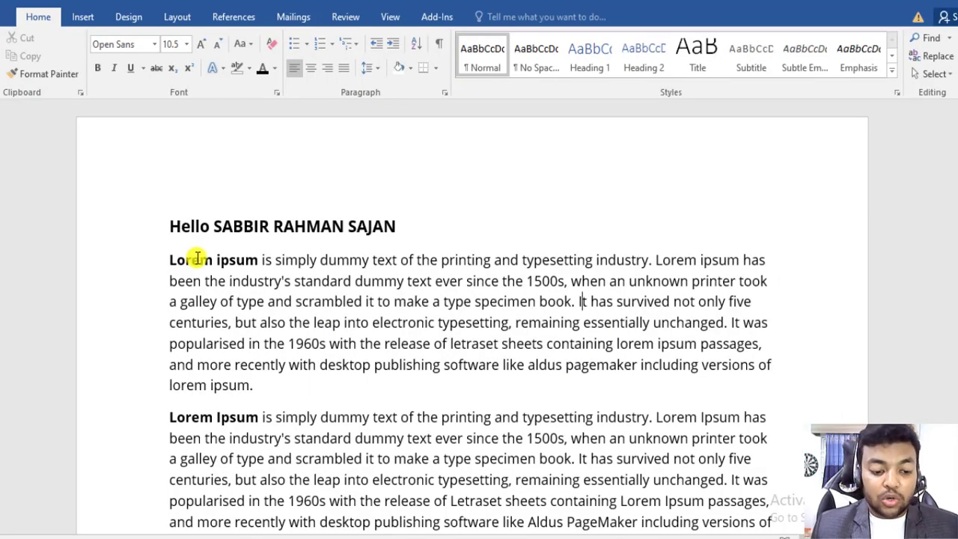
click(172, 259)
key(Delete)
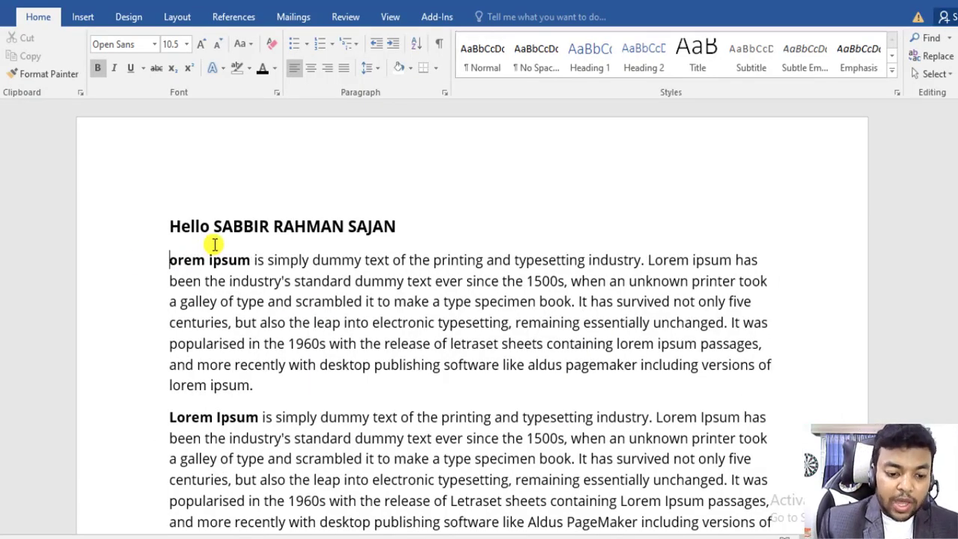
text(l)
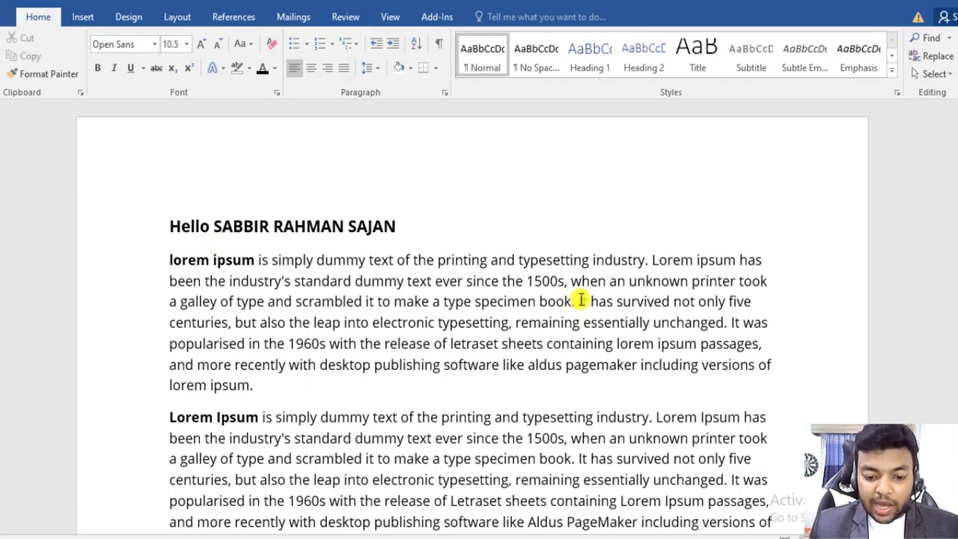
click(581, 299)
key(Delete)
text(i)
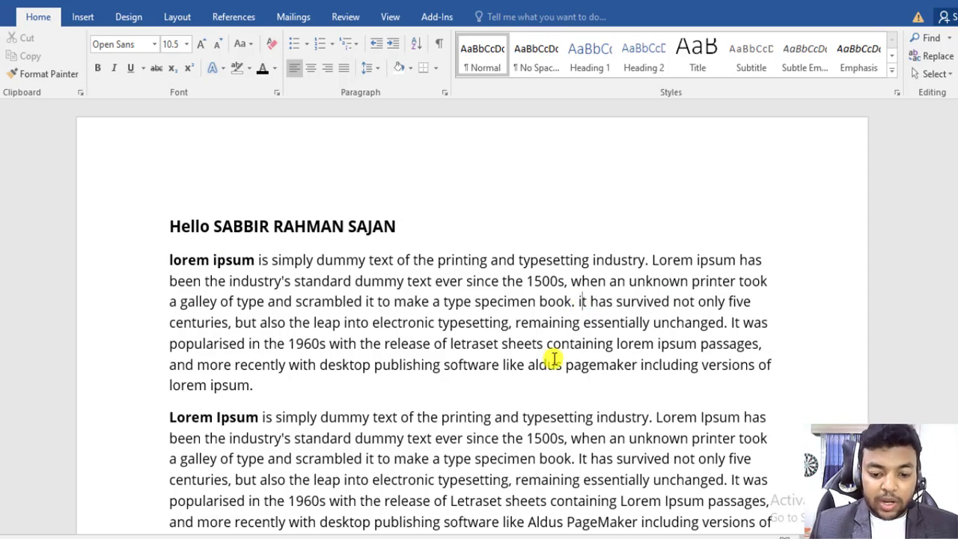
Reapply Sentence case to the first paragraph and reselect the whole paragraph.
mouse_move(256, 385)
mouse_down()
mouse_move(222, 352)
mouse_move(163, 262)
mouse_up()
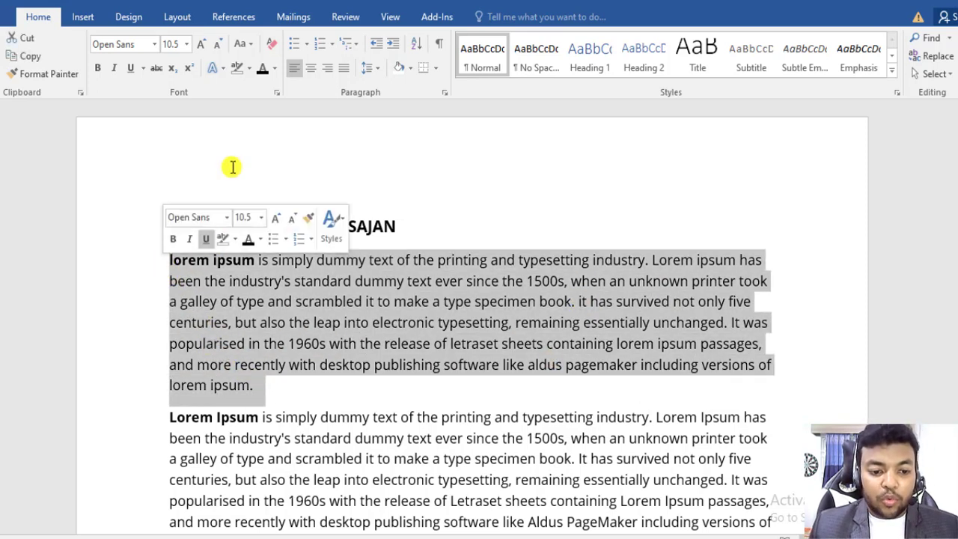
click(247, 44)
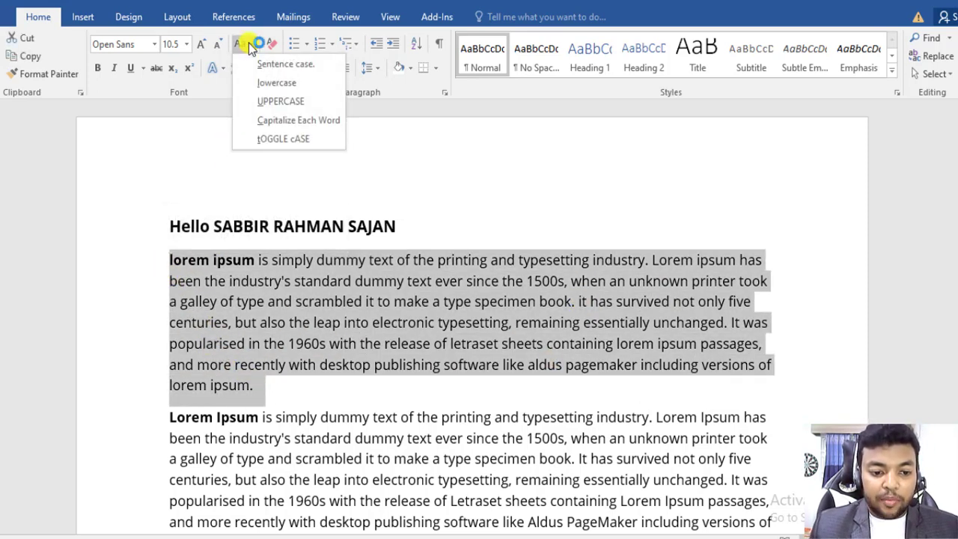
click(284, 66)
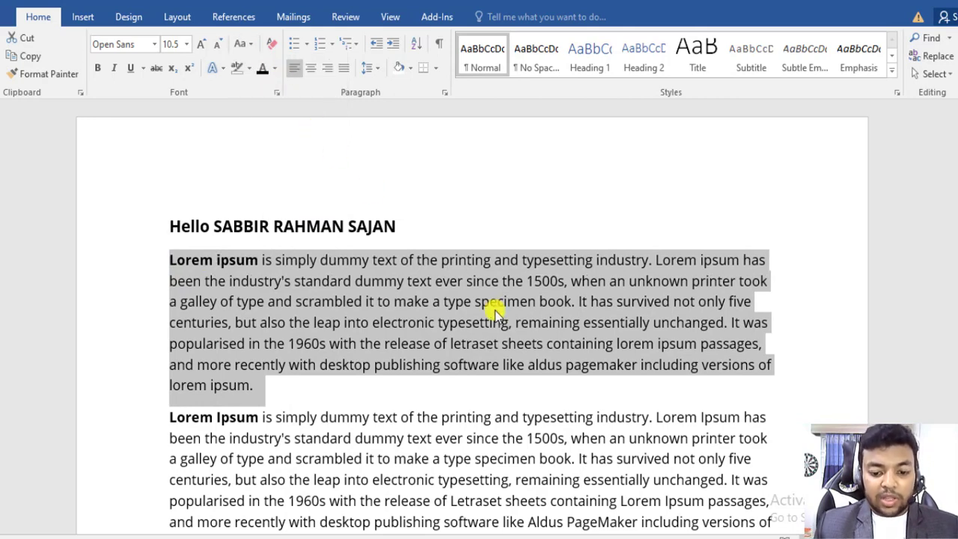
click(322, 280)
click(166, 260)
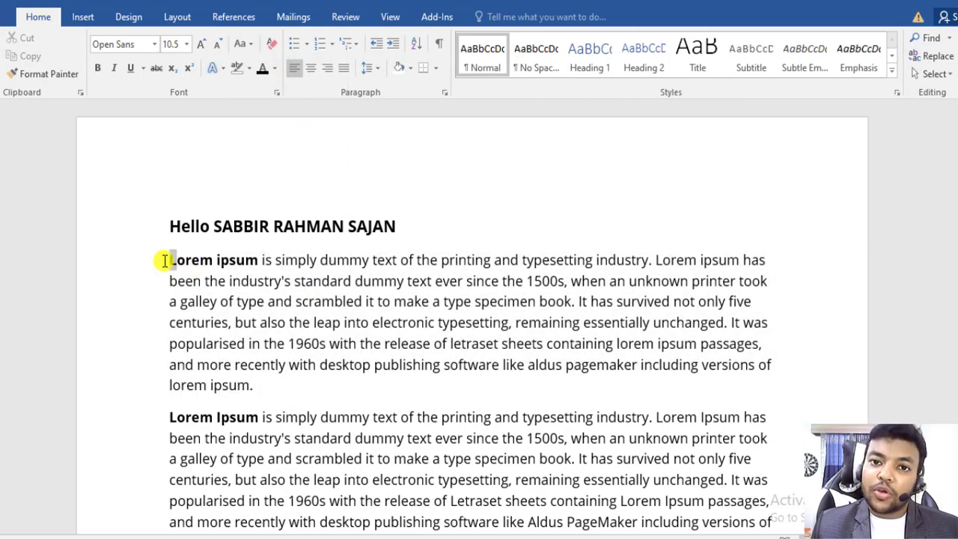
ctrl+scroll(225, 278, up, 1)
ctrl+scroll(228, 280, up, 1)
click(139, 261)
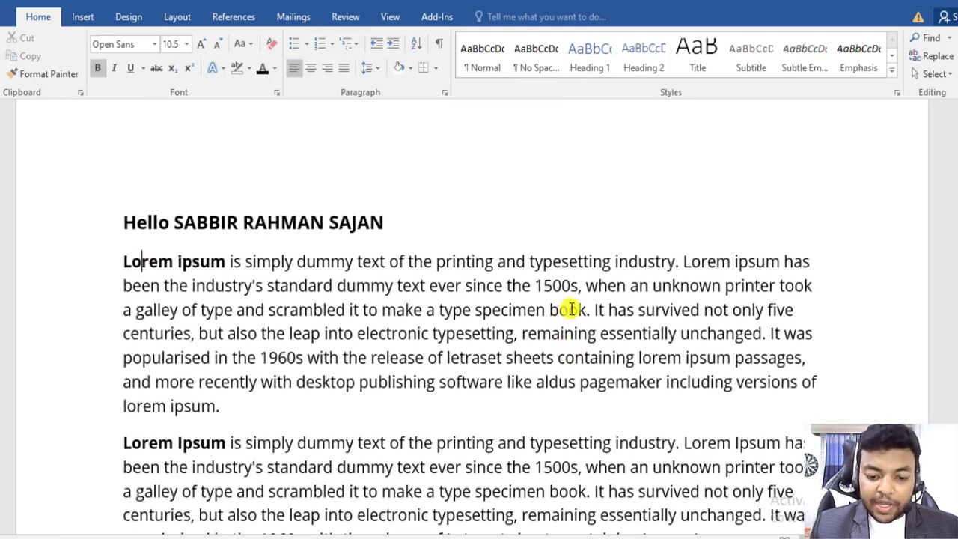
click(588, 333)
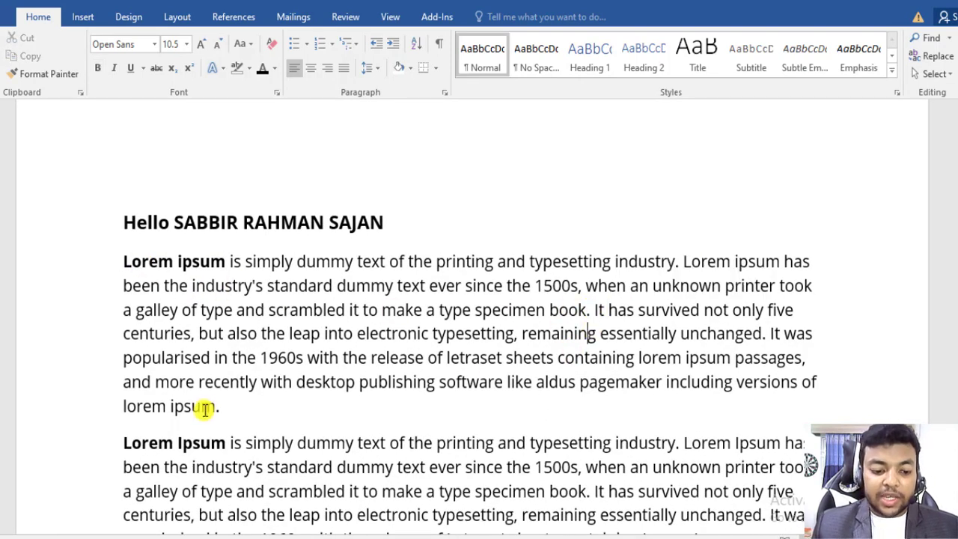
drag(223, 406, 112, 271)
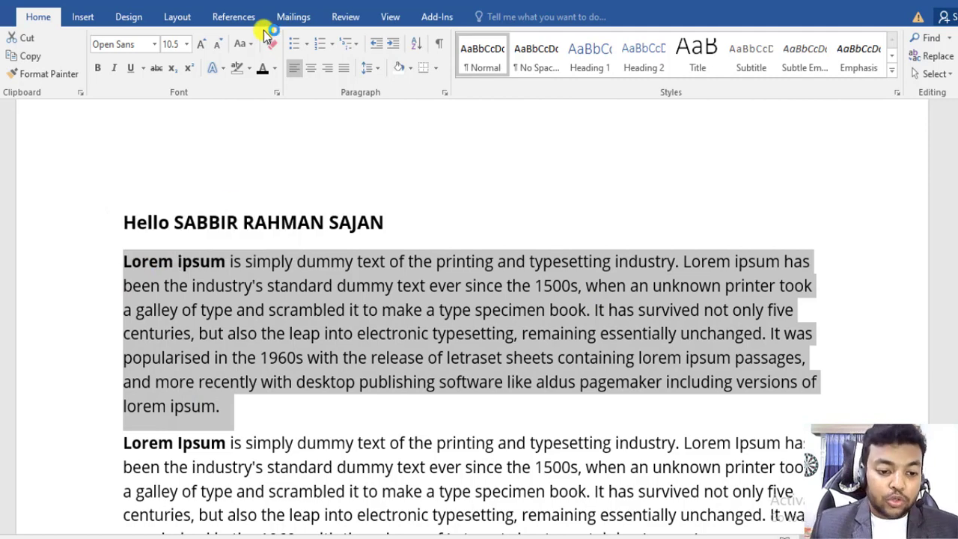
Make the first paragraph lowercase, retype 'it' after book, and reselect the paragraph.
click(241, 43)
click(270, 82)
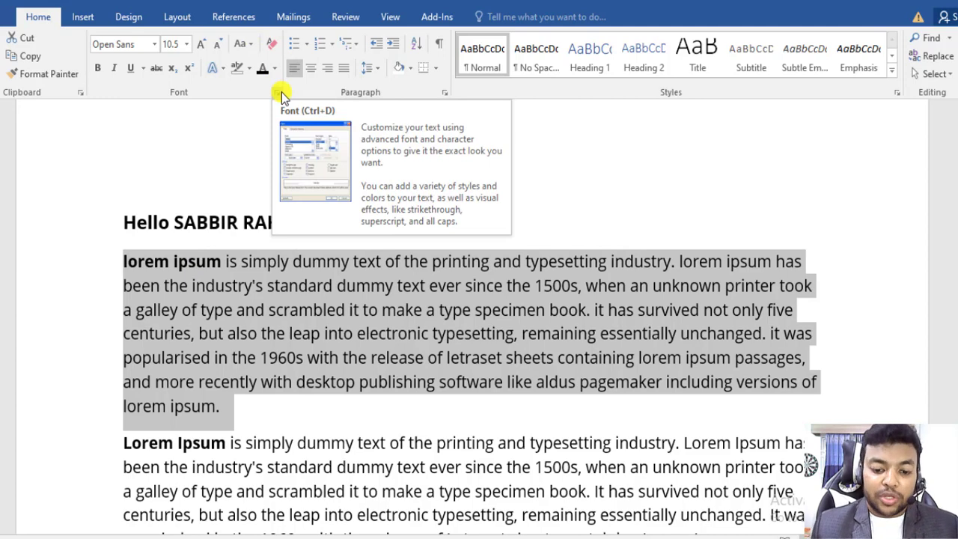
click(134, 262)
click(111, 259)
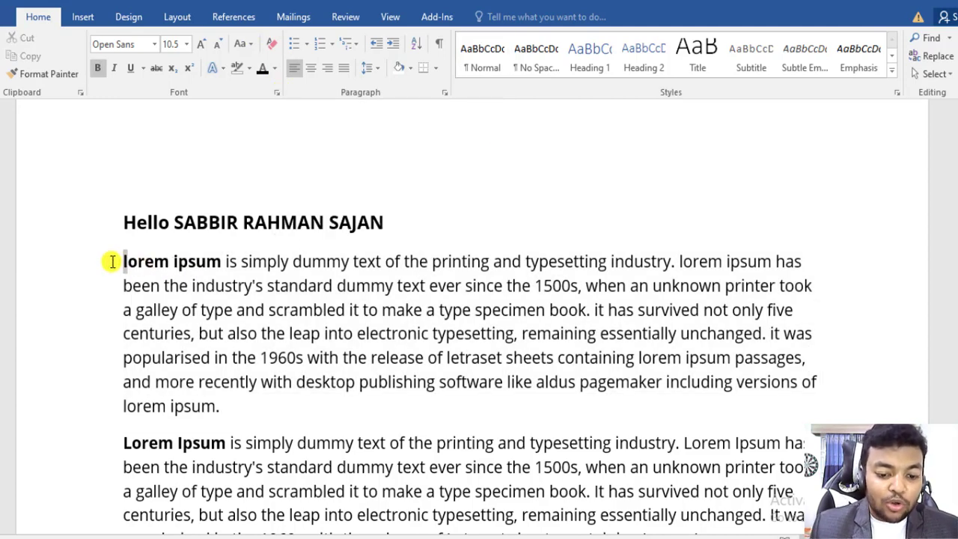
double_click(598, 309)
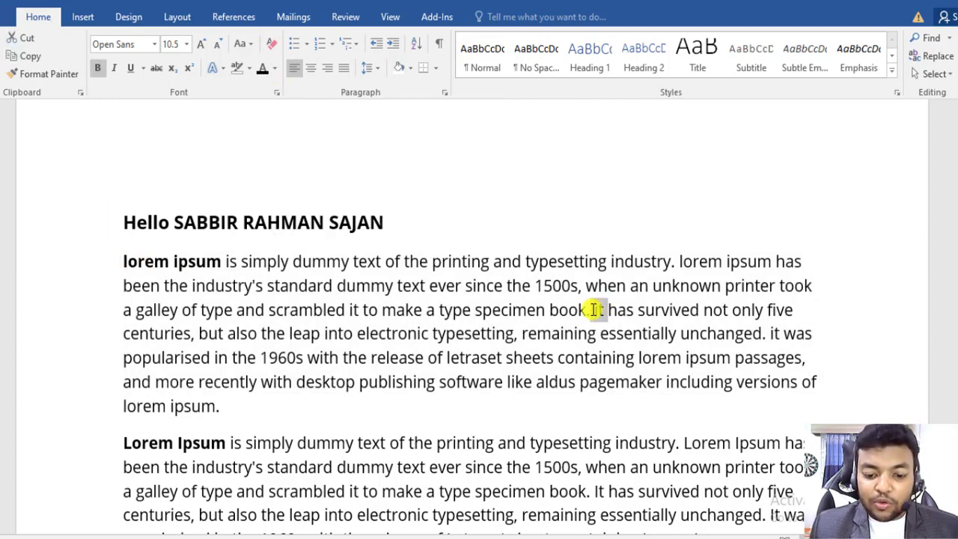
text(it)
mouse_move(234, 406)
mouse_down()
mouse_move(173, 348)
mouse_move(120, 266)
mouse_up()
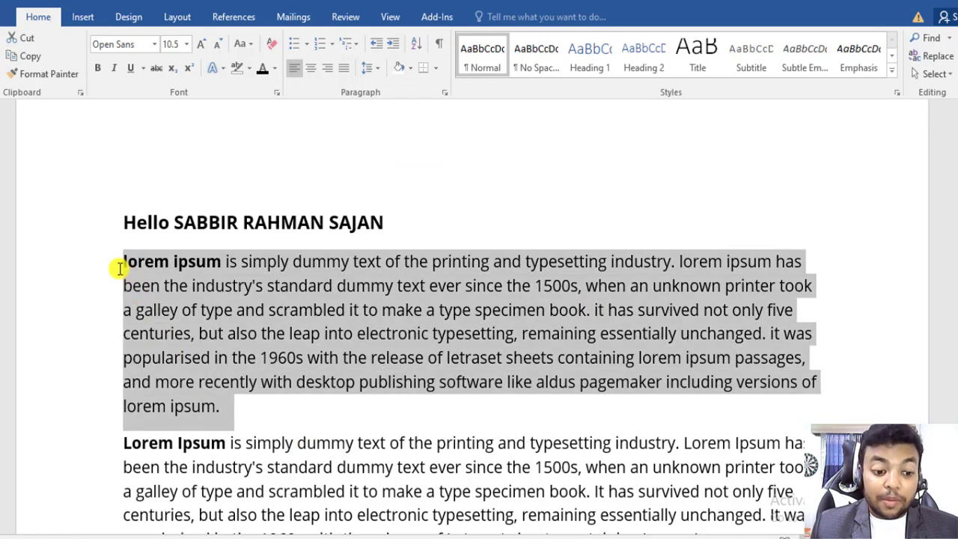
Switch the selected first paragraph back to UPPERCASE with Change Case.
click(254, 45)
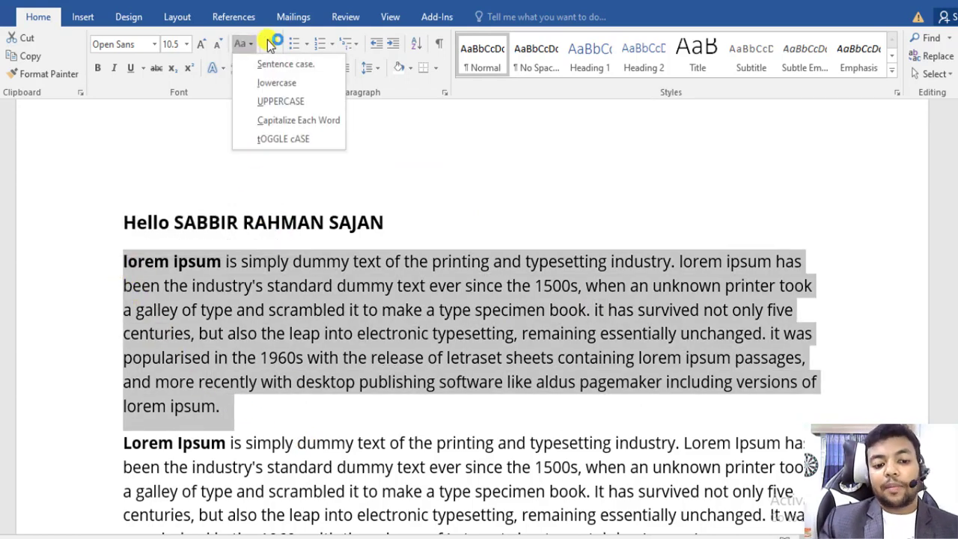
click(279, 101)
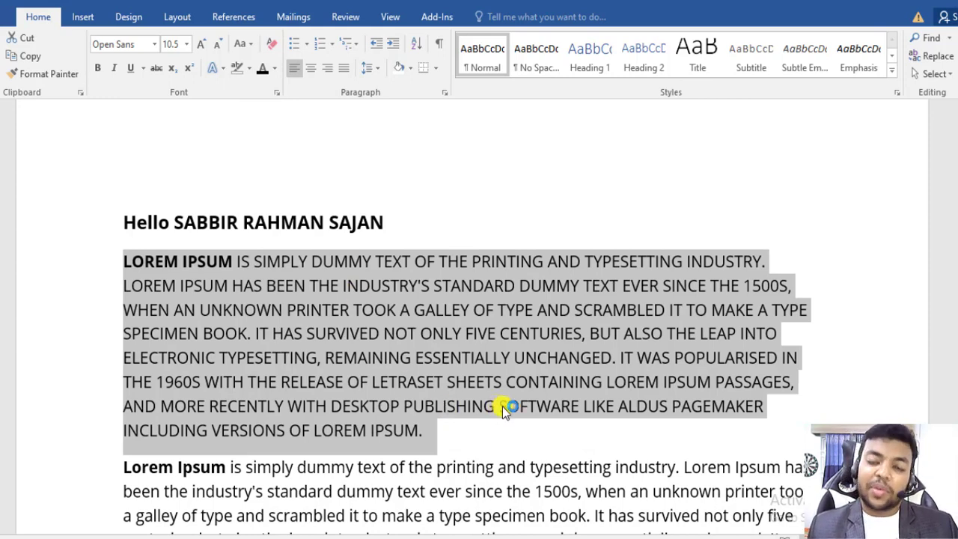
click(244, 46)
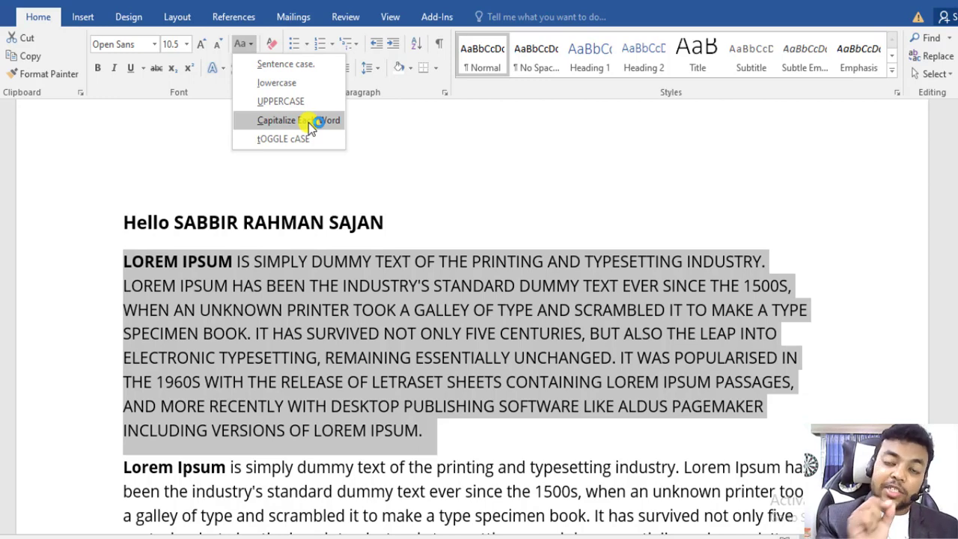
Apply Capitalize Each Word to the first paragraph, e.g. 'Is Simply Dummy Text', then reselect it.
click(336, 119)
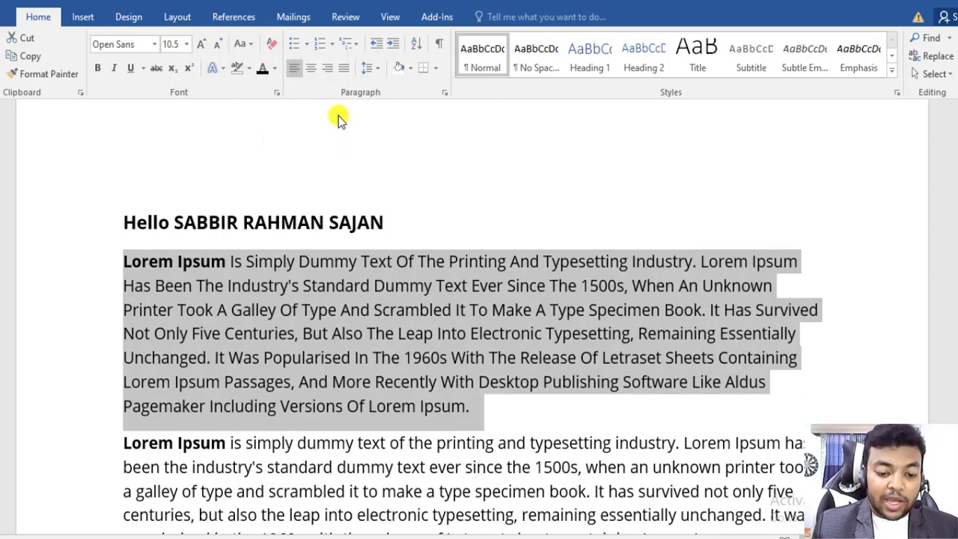
click(203, 285)
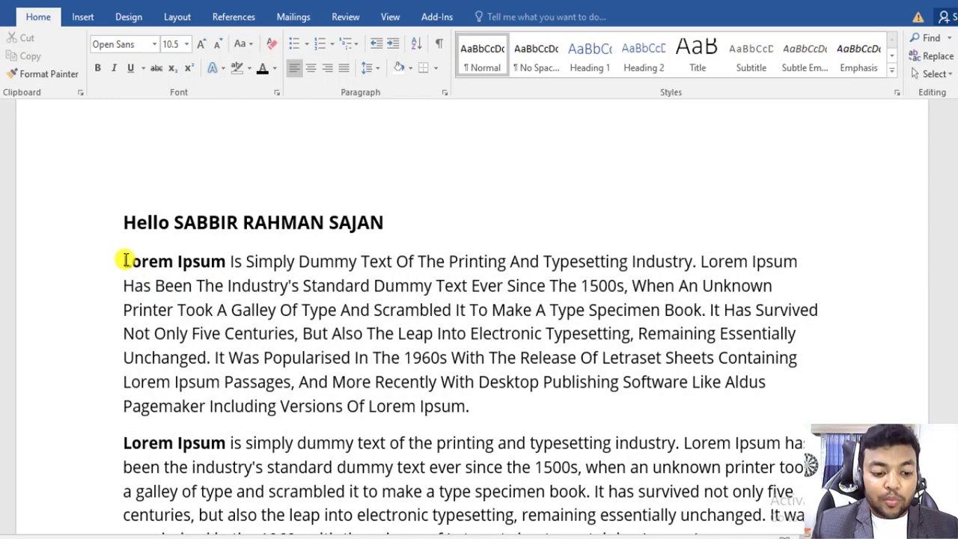
drag(125, 262, 204, 260)
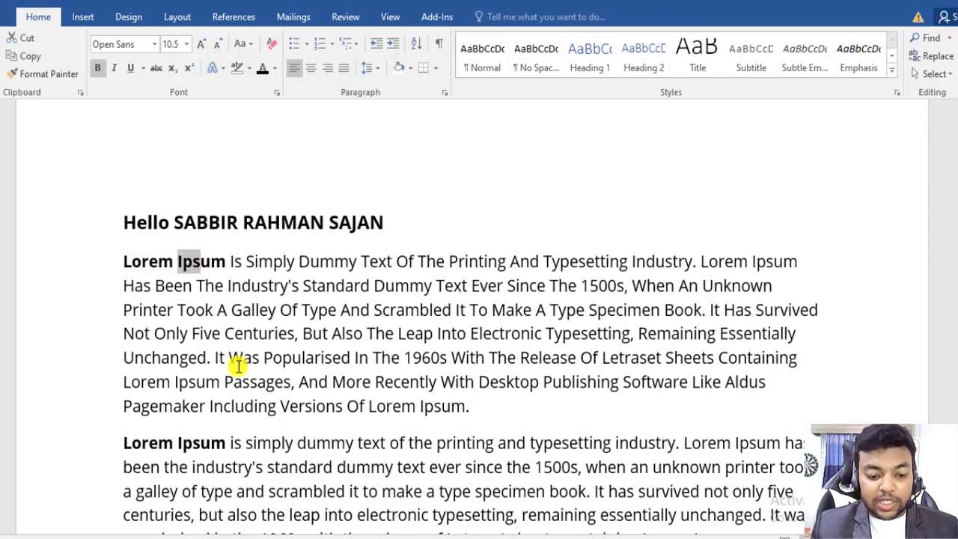
drag(500, 405, 150, 263)
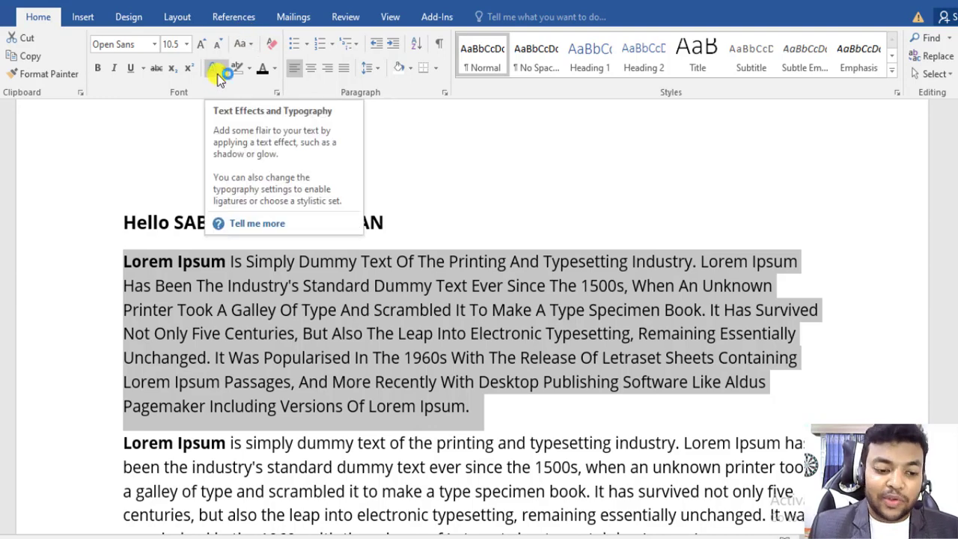
click(244, 43)
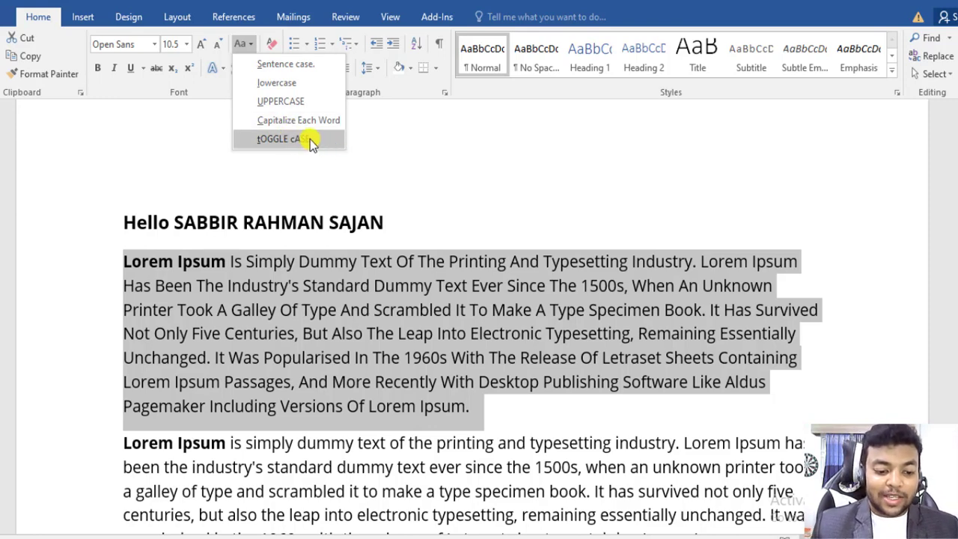
Apply tOGGLE cASE to the first paragraph and inspect words like lOREM, iPSUM and iS.
click(310, 140)
click(305, 309)
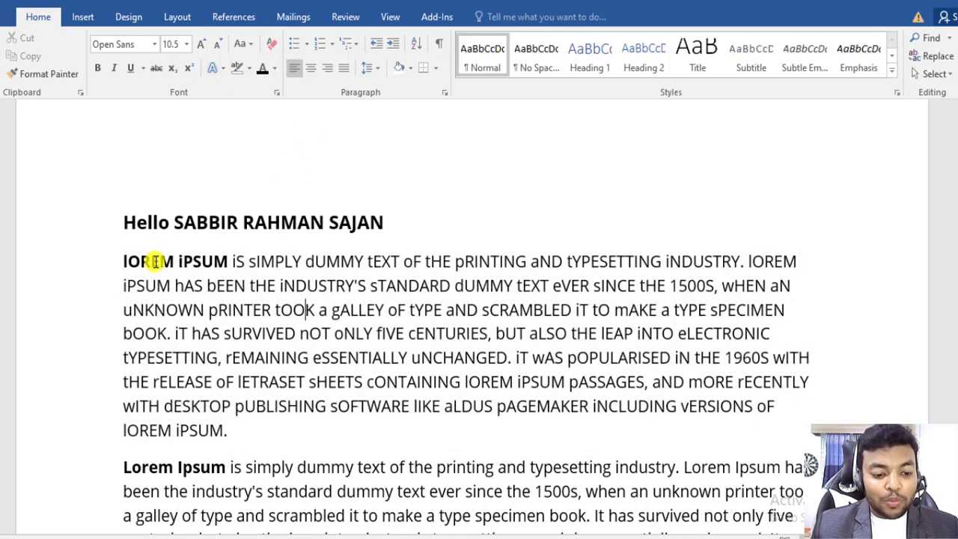
click(123, 260)
drag(117, 258, 151, 259)
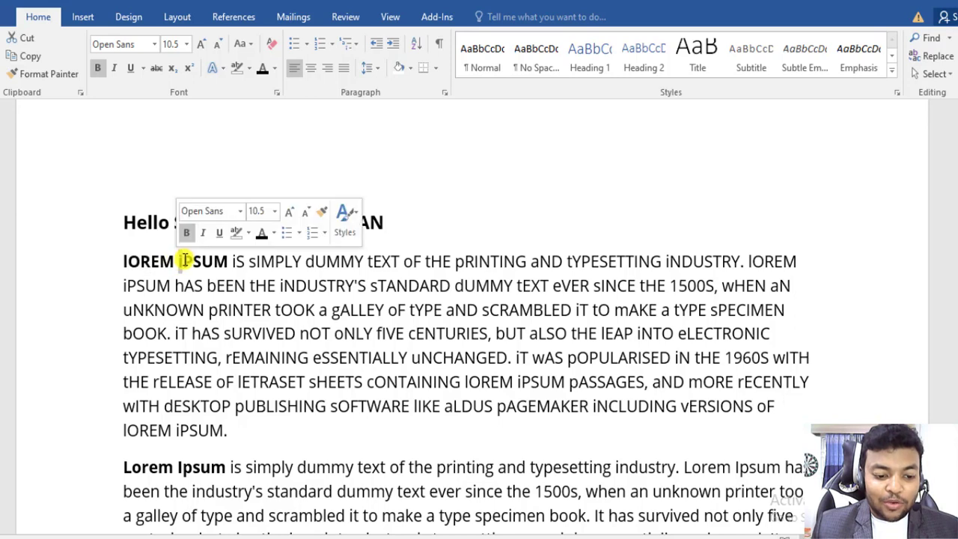
drag(180, 259, 238, 262)
click(232, 262)
click(238, 262)
double_click(251, 261)
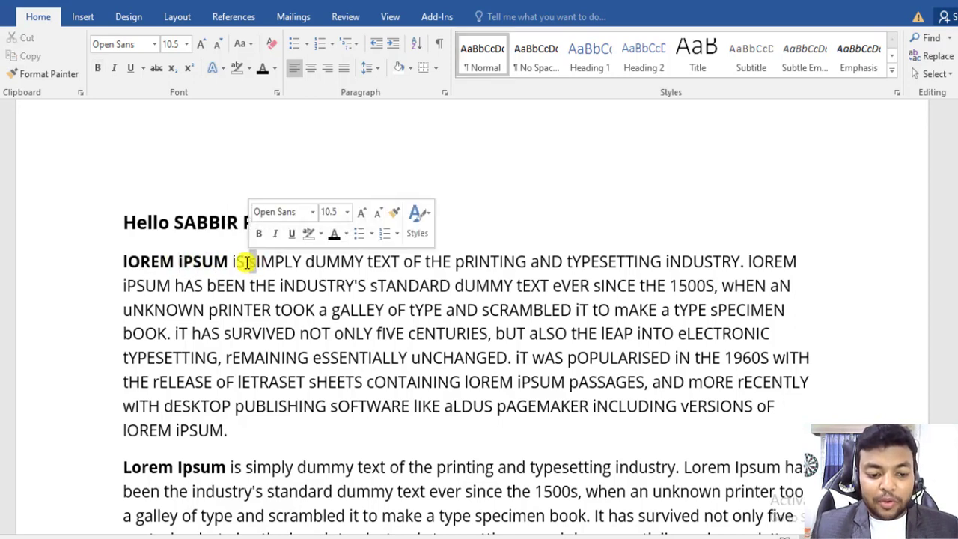
click(335, 261)
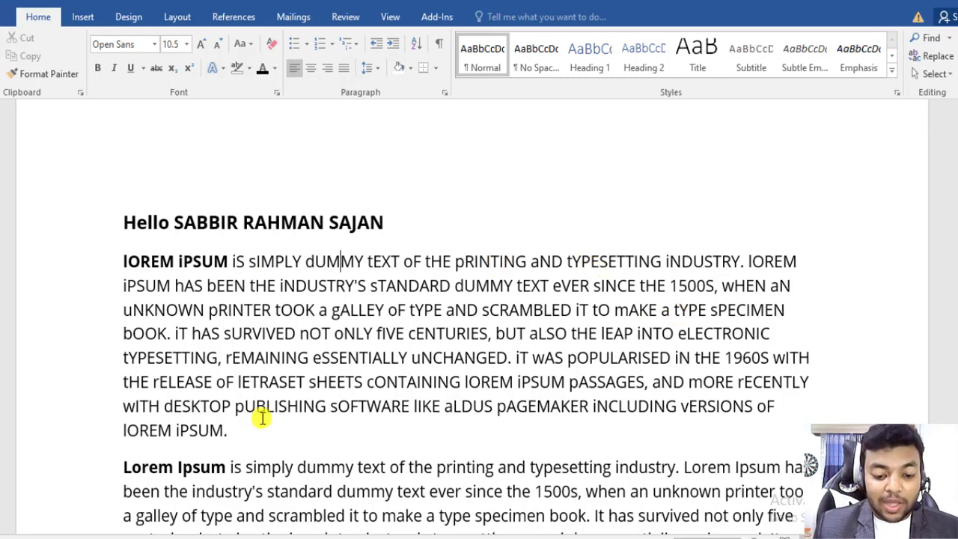
drag(230, 430, 123, 264)
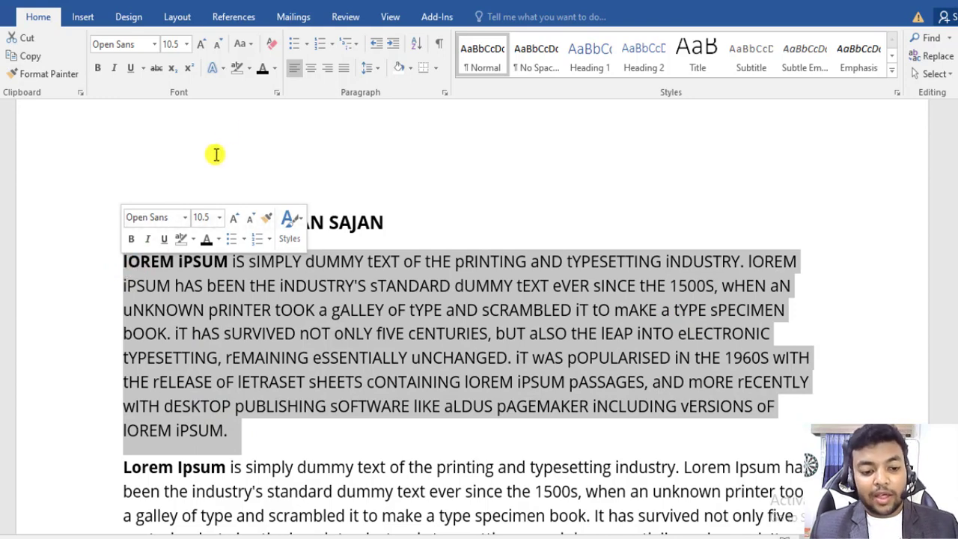
Change the first Lorem Ipsum paragraph to Capitalize Each Word, then back to Sentence case.
click(251, 43)
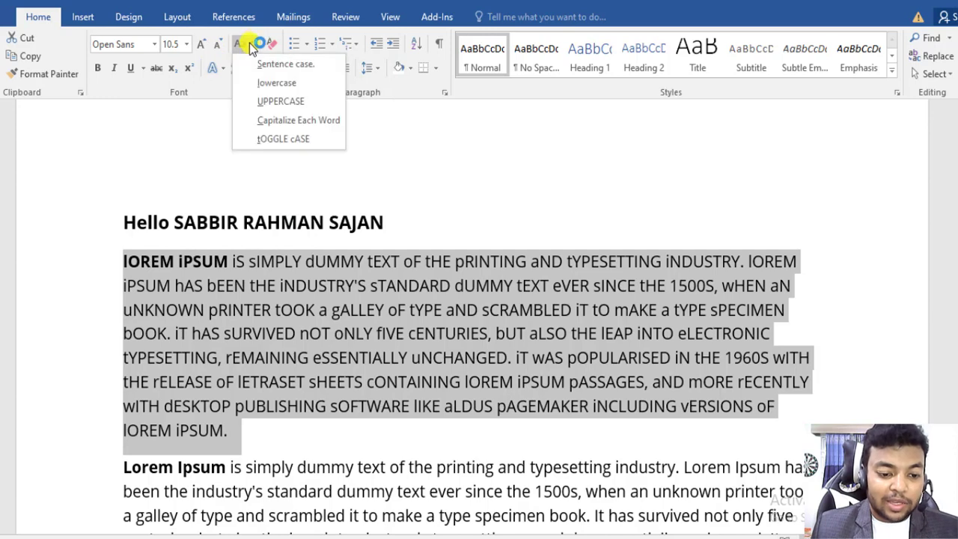
click(290, 123)
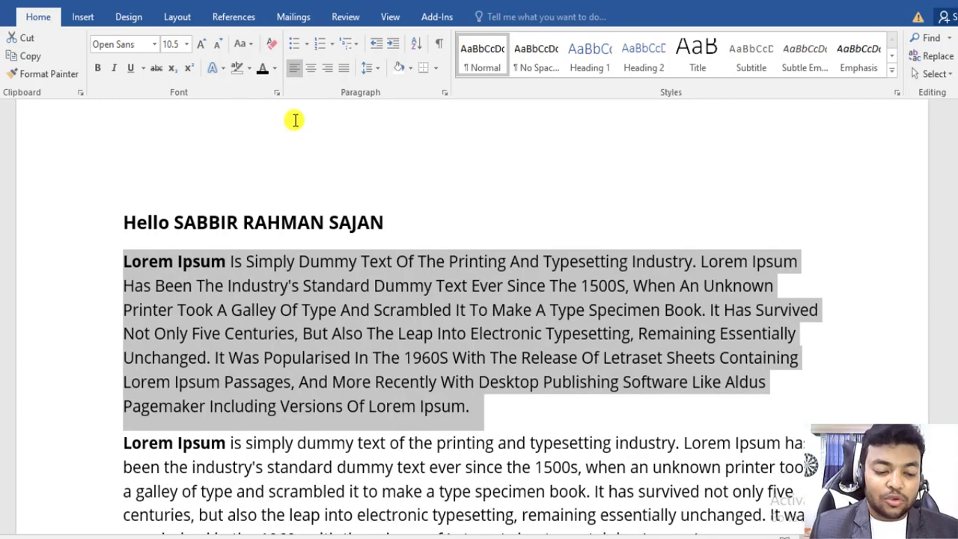
click(247, 44)
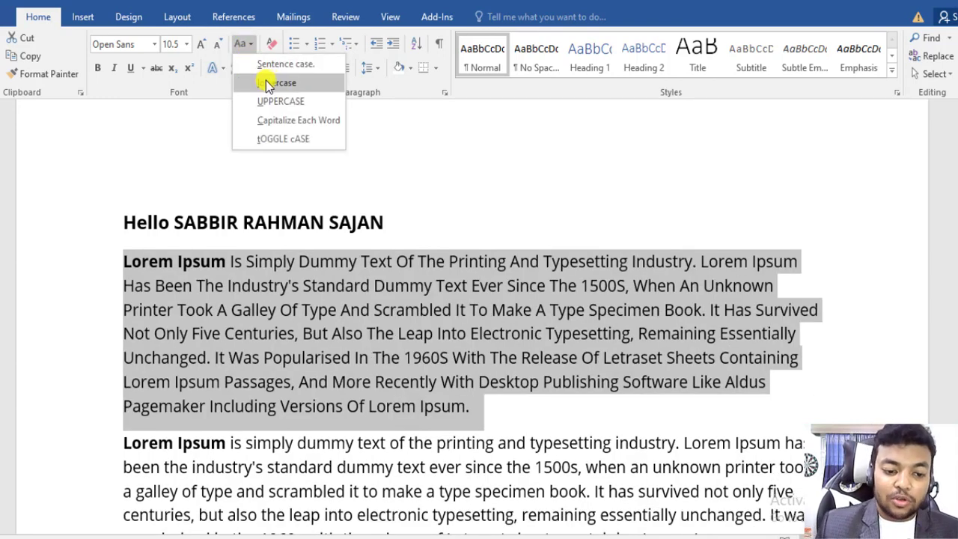
click(271, 69)
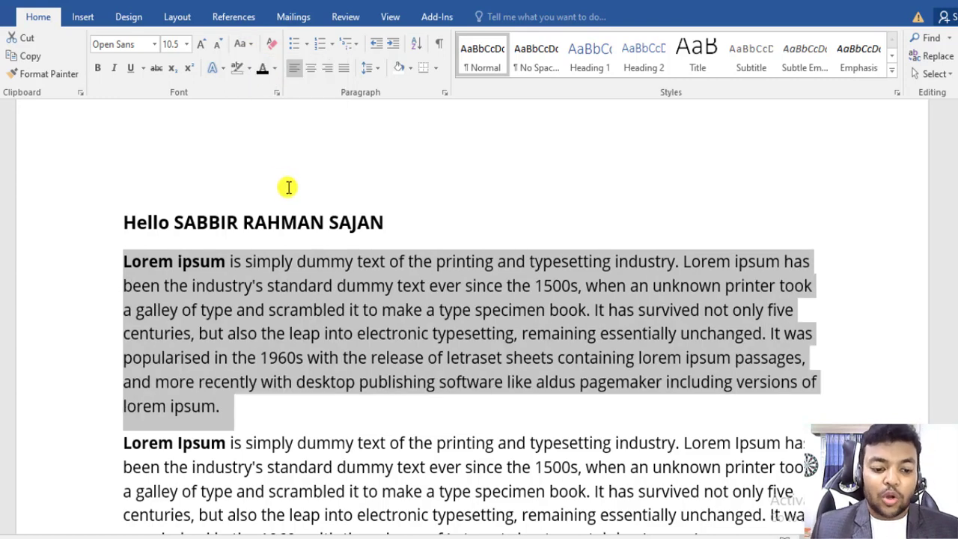
click(216, 218)
Convert the all-caps heading name to lowercase, then to Capitalize Each Word.
drag(174, 222, 391, 218)
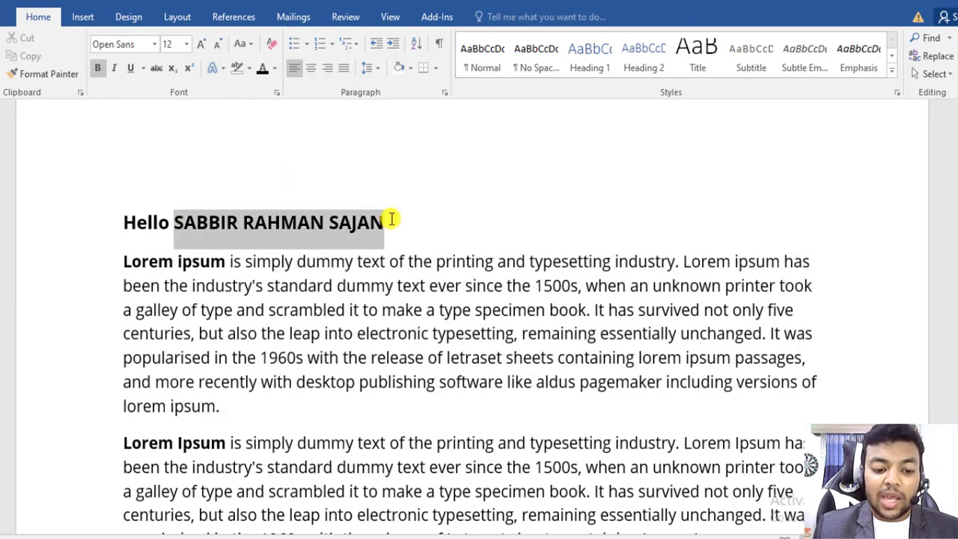
click(247, 43)
click(261, 81)
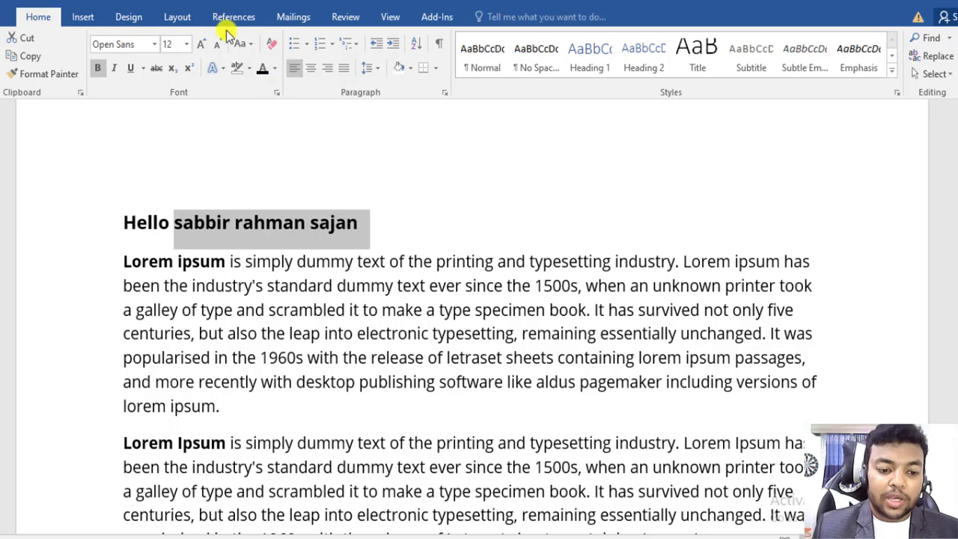
click(245, 43)
click(291, 121)
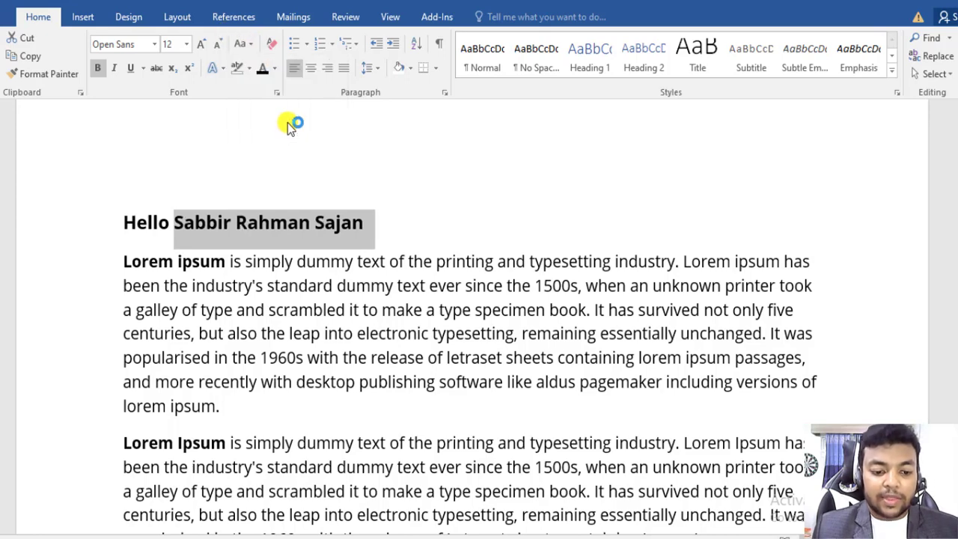
click(317, 224)
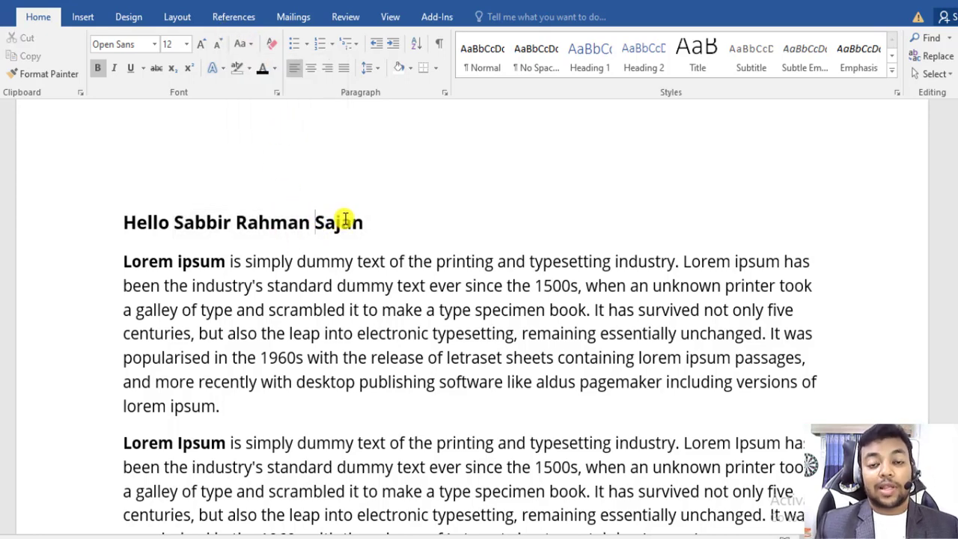